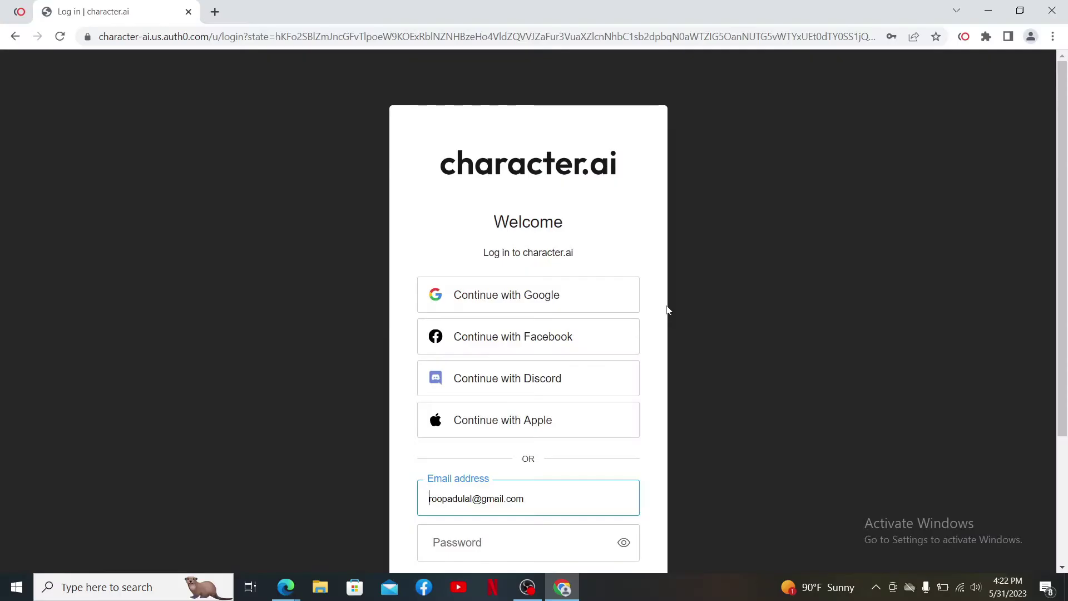
- Load beta.character.ai in a new Chrome tab, accepting the suggested address
{"action": "scroll", "coordinate": [668, 308], "scroll_direction": "down", "scroll_amount": 3}
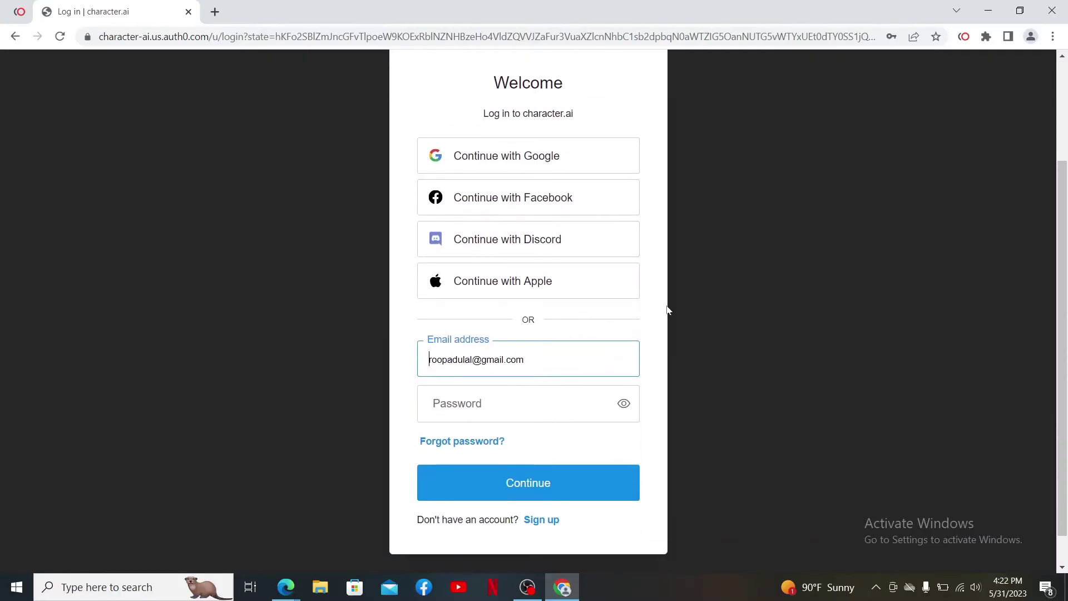
{"action": "scroll", "coordinate": [751, 226], "scroll_direction": "up", "scroll_amount": 3}
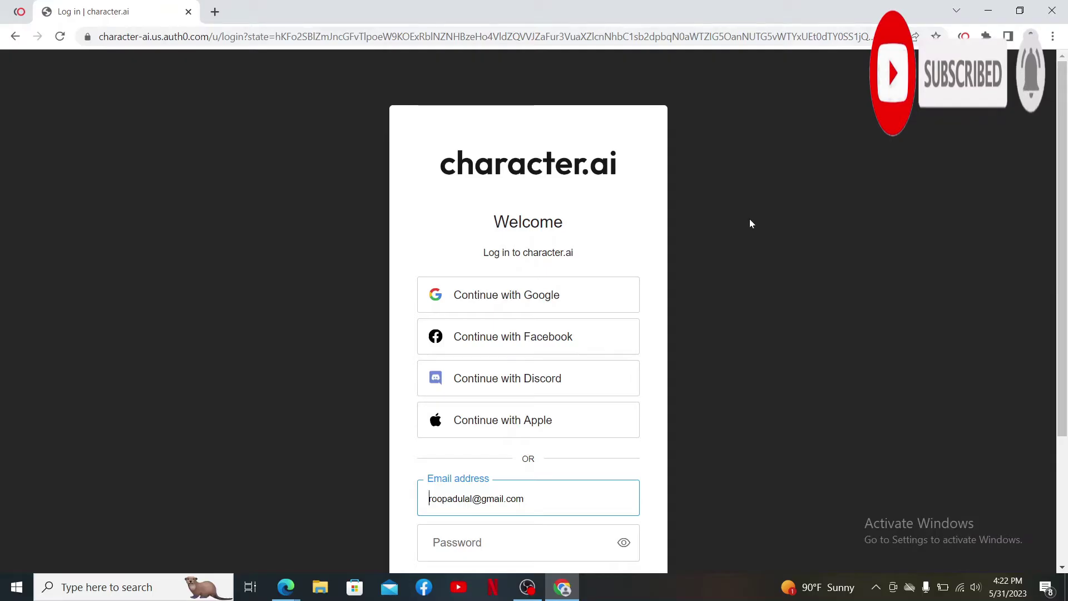
{"action": "left_click", "coordinate": [215, 12]}
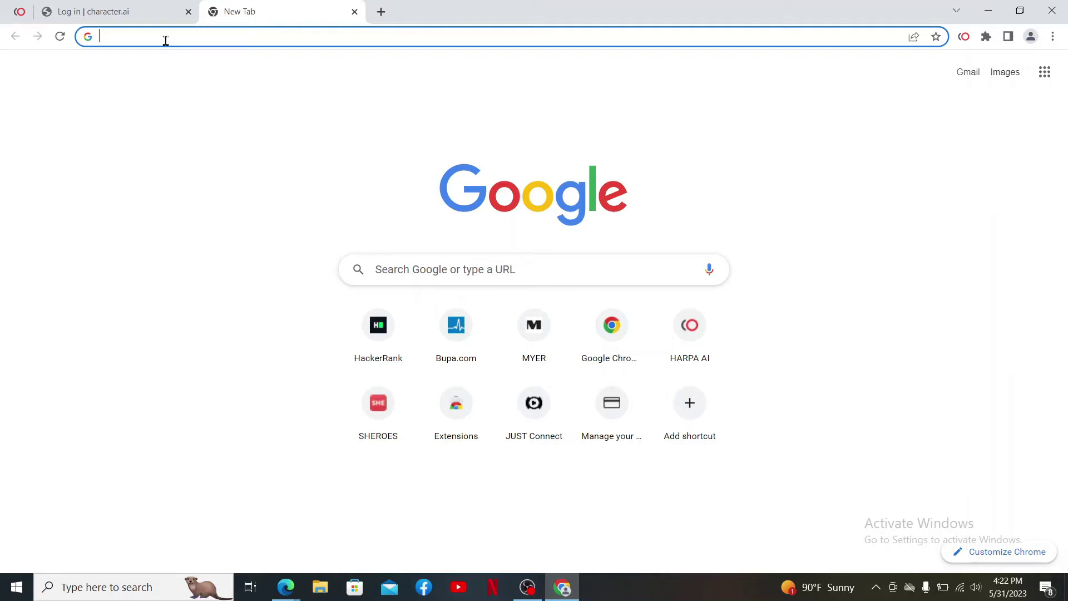
{"action": "type", "text": "beta.character.ai"}
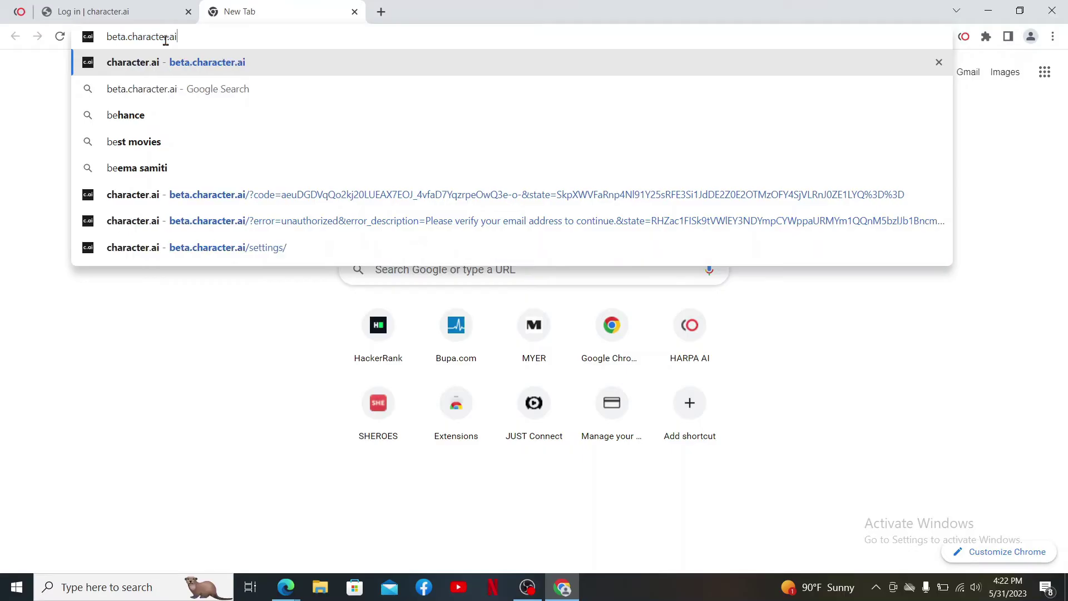
{"action": "key", "text": "Right"}
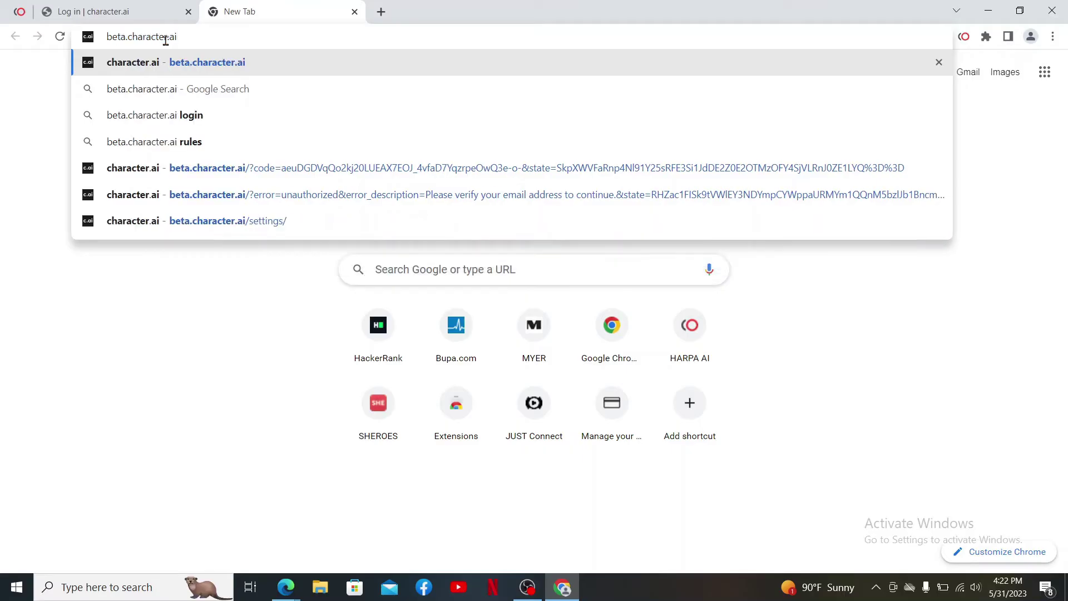
{"action": "key", "text": "Return"}
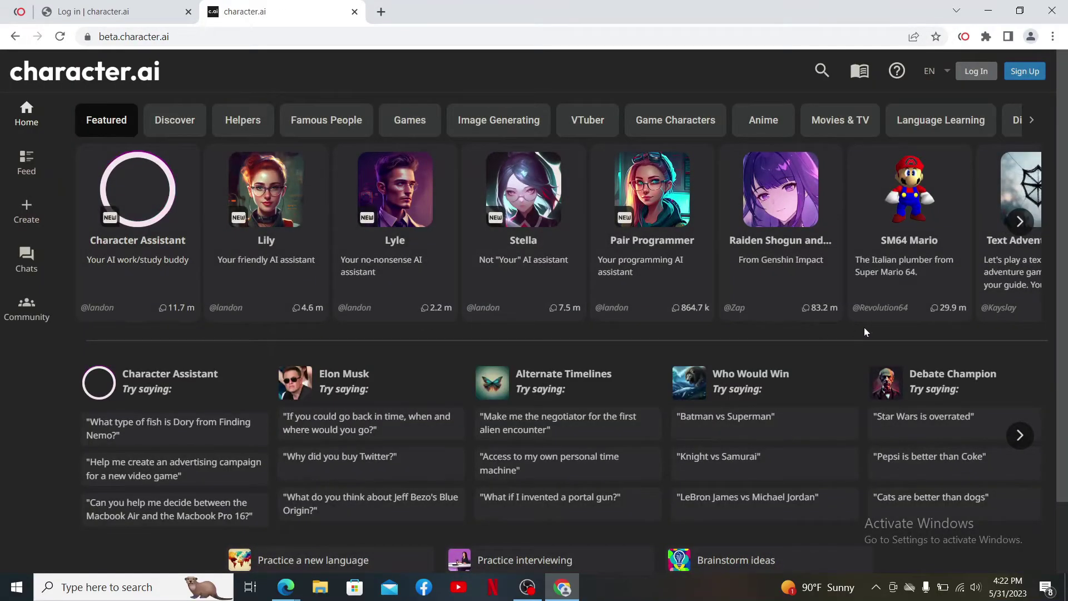
- Open the Log In form, autofill the saved credentials, and go to Forgot password?
{"action": "left_click", "coordinate": [975, 73]}
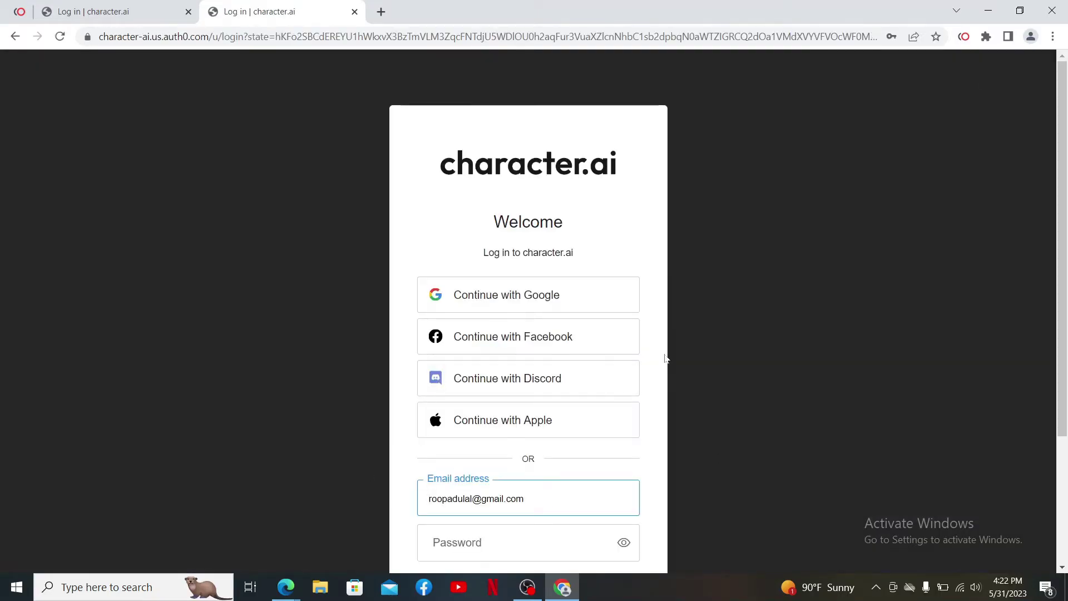
{"action": "scroll", "coordinate": [667, 358], "scroll_direction": "down", "scroll_amount": 3}
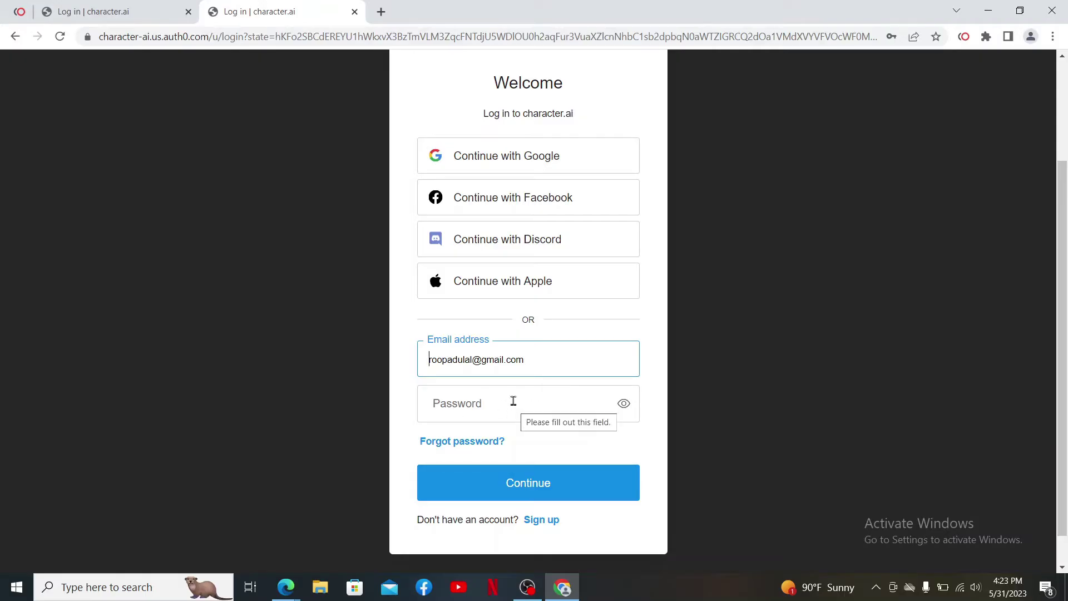
{"action": "scroll", "coordinate": [666, 363], "scroll_direction": "down", "scroll_amount": 1}
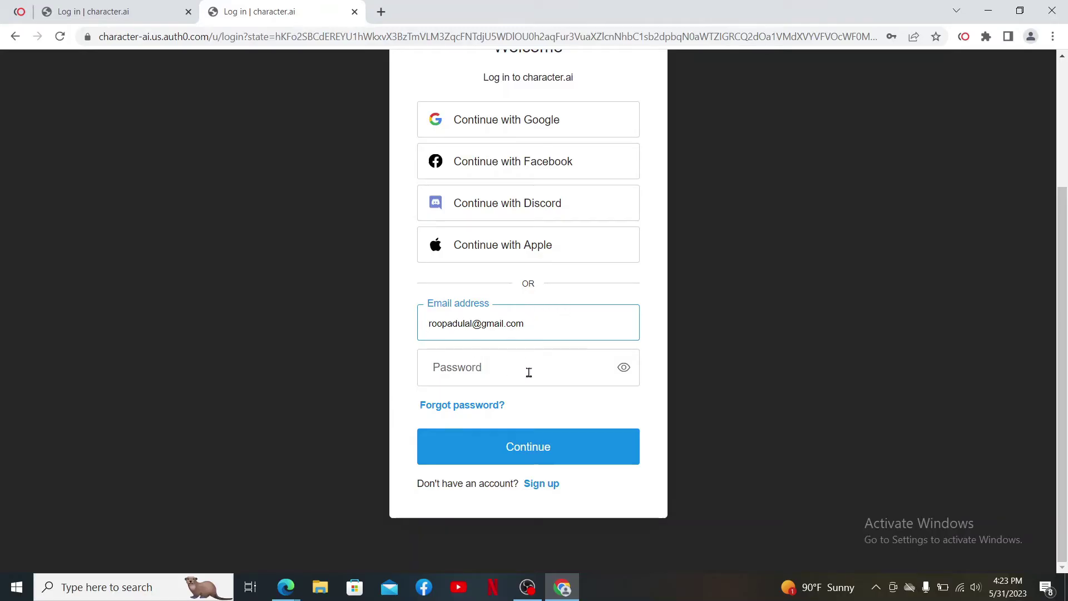
{"action": "left_click", "coordinate": [545, 322]}
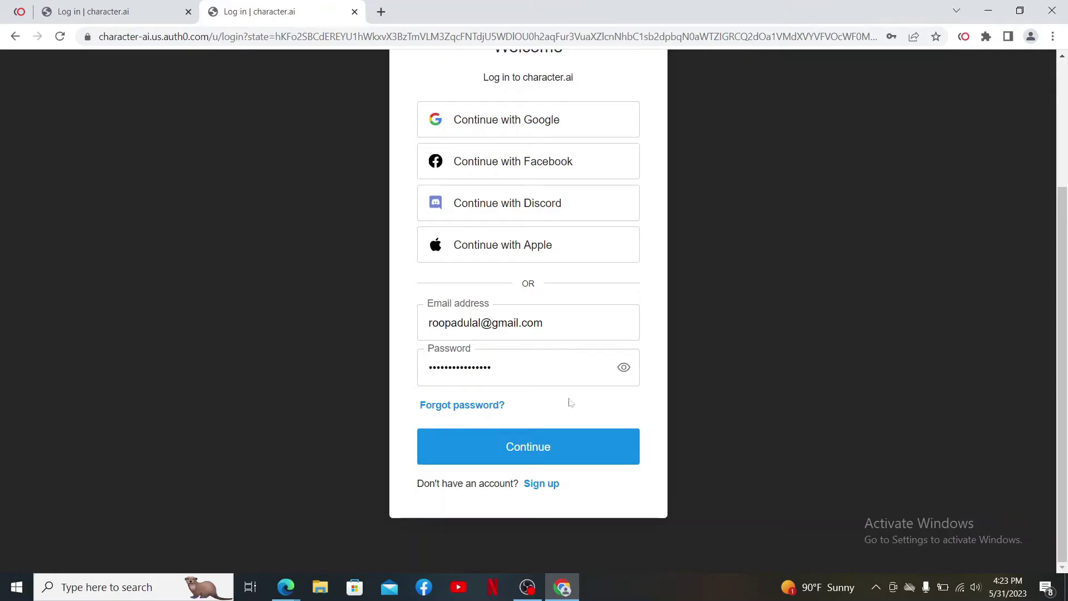
{"action": "left_click", "coordinate": [441, 410]}
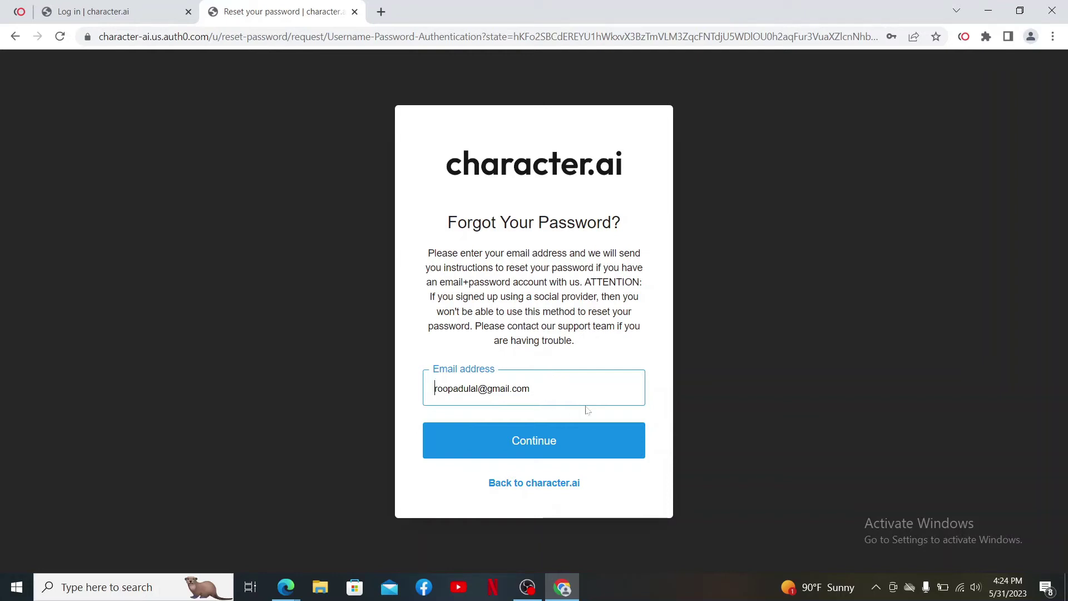
- Switch back to the first 'Log in | character.ai' tab
{"action": "key", "text": "ctrl+shift+Tab"}
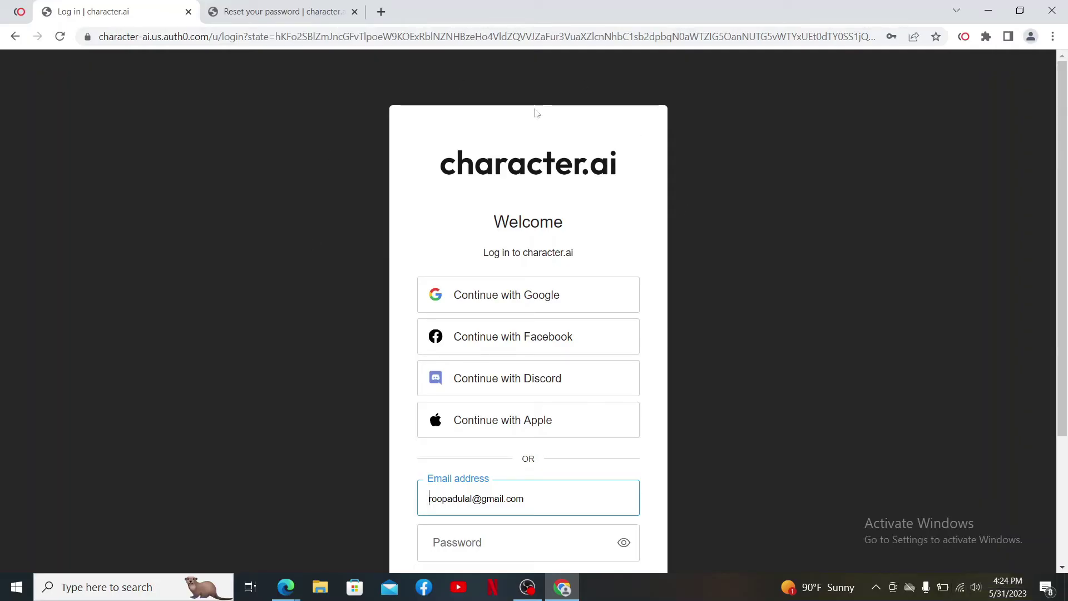
- Open Chrome Settings from the three-dot menu
{"action": "scroll", "coordinate": [559, 448], "scroll_direction": "down", "scroll_amount": 3}
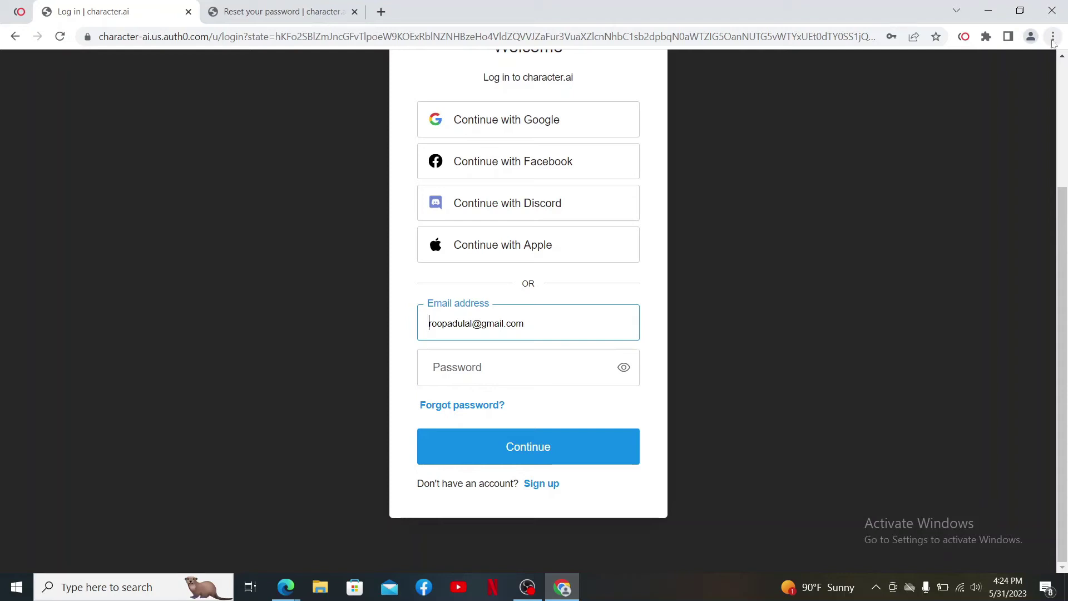
{"action": "left_click", "coordinate": [1052, 37]}
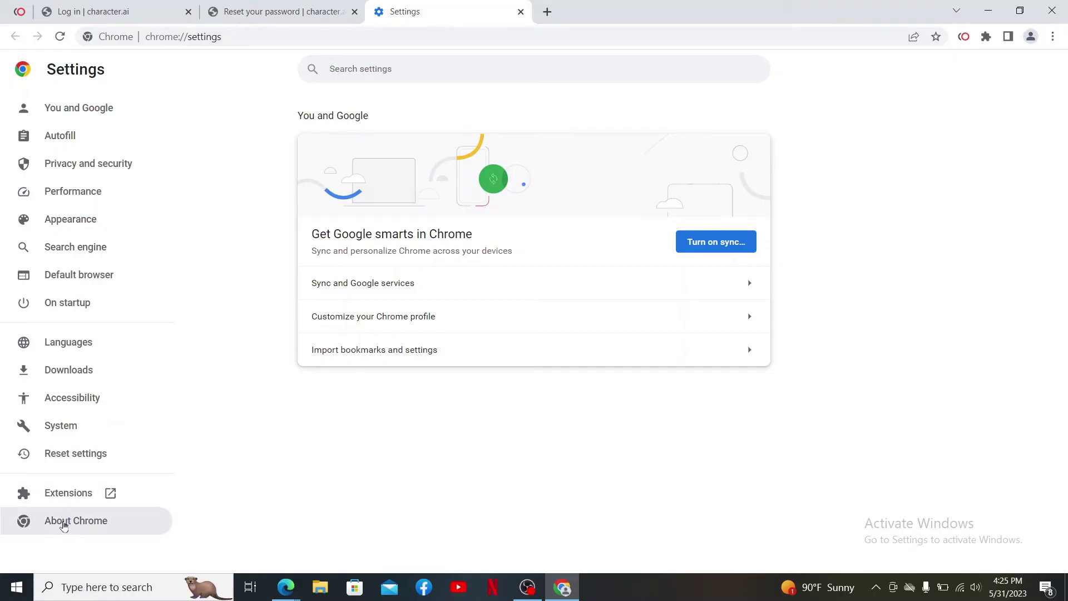
- Start the About Chrome update check, updating from version 113.0.5672.127
{"action": "left_click", "coordinate": [61, 530]}
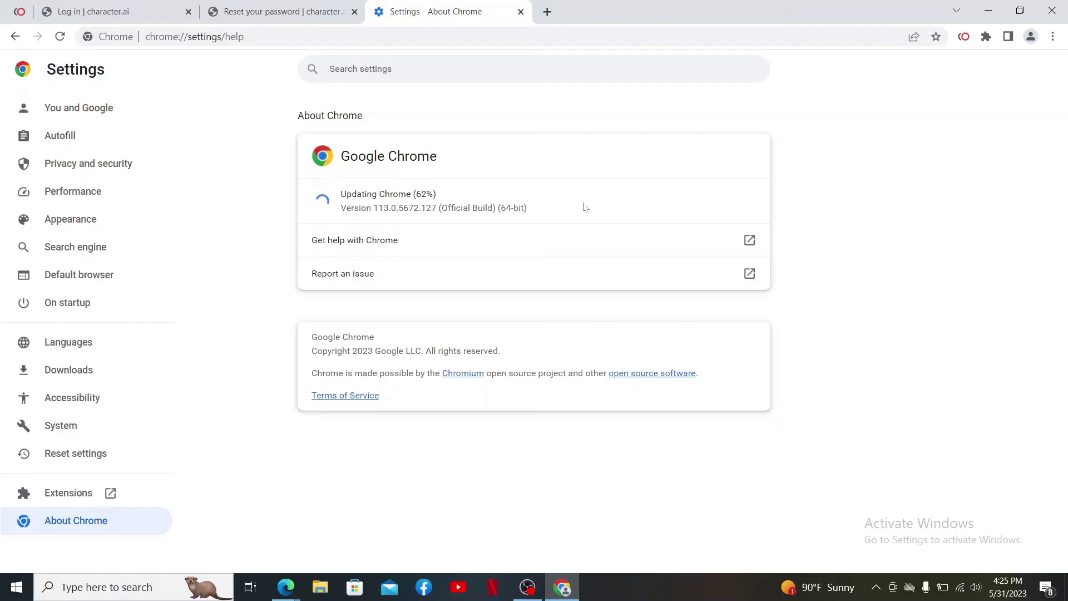
- Check the login tab's address and Email field, then return to the About Chrome tab at 69%
{"action": "left_click", "coordinate": [109, 11]}
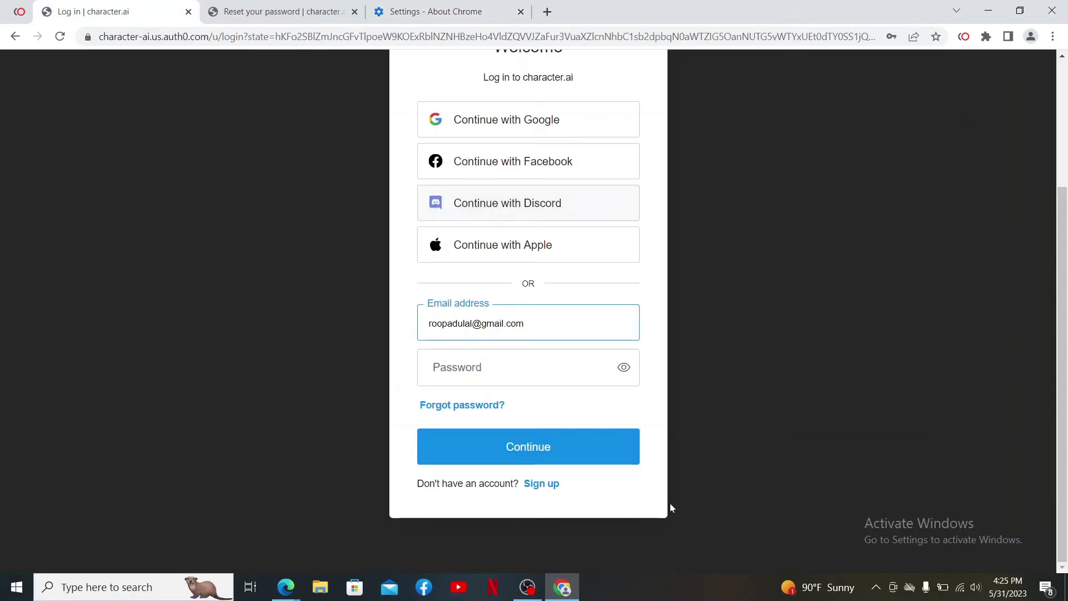
{"action": "left_click", "coordinate": [497, 41]}
{"action": "left_click", "coordinate": [501, 78]}
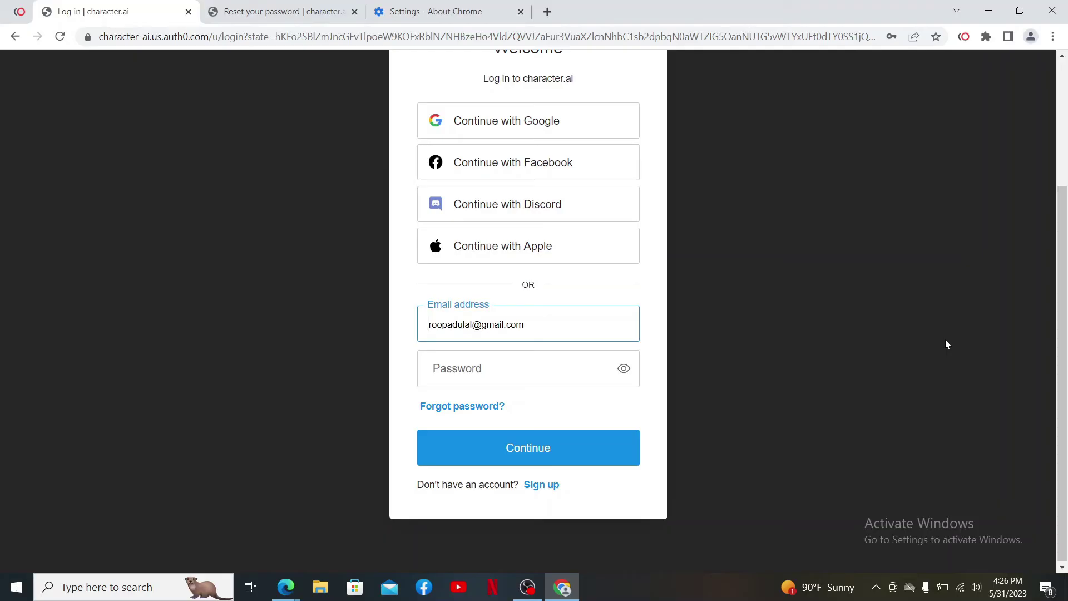
{"action": "left_click", "coordinate": [449, 6]}
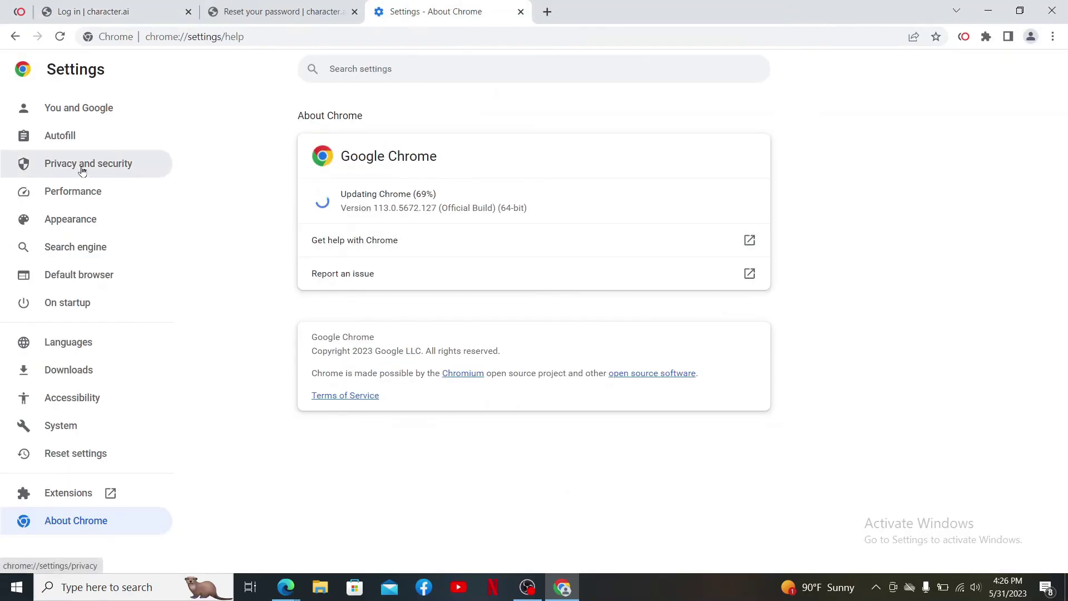
- Open Clear browsing data under Privacy and security and set the time range to All time
{"action": "left_click", "coordinate": [115, 176]}
{"action": "scroll", "coordinate": [474, 295], "scroll_direction": "down", "scroll_amount": 2}
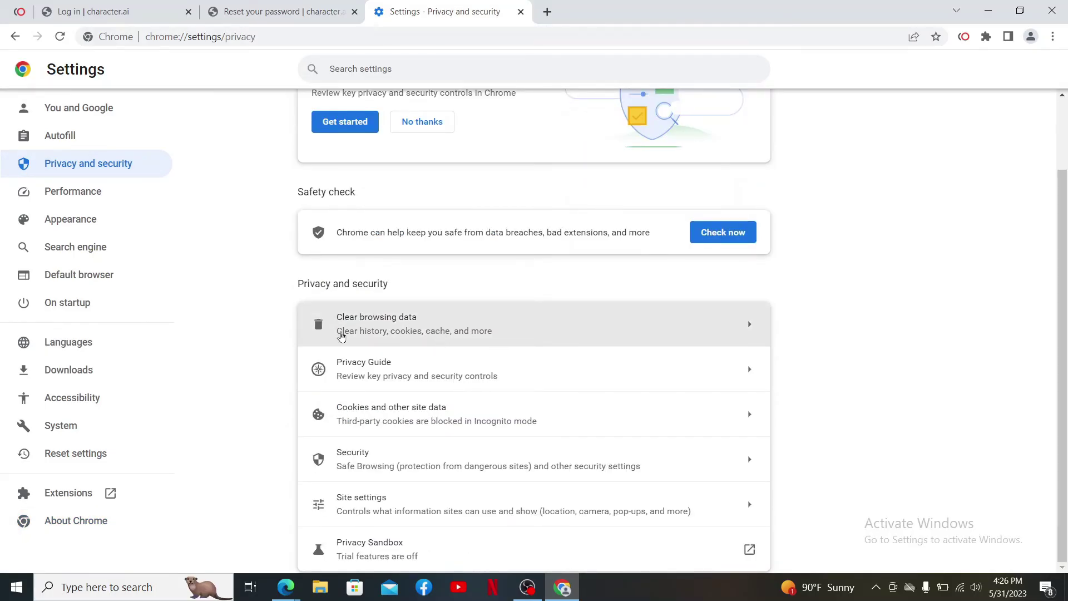
{"action": "left_click", "coordinate": [540, 331]}
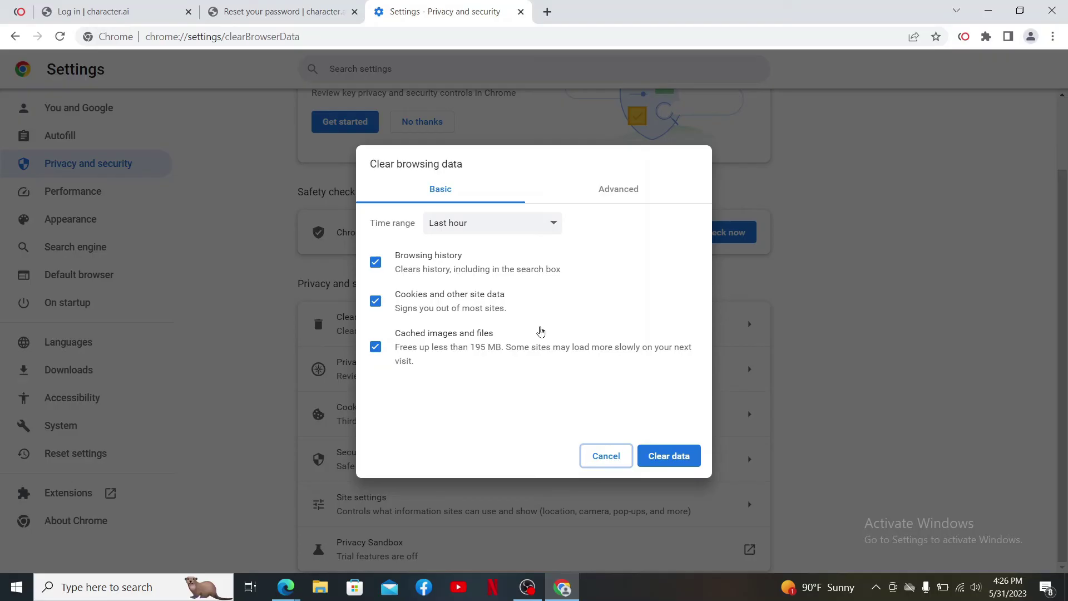
{"action": "left_click", "coordinate": [623, 189]}
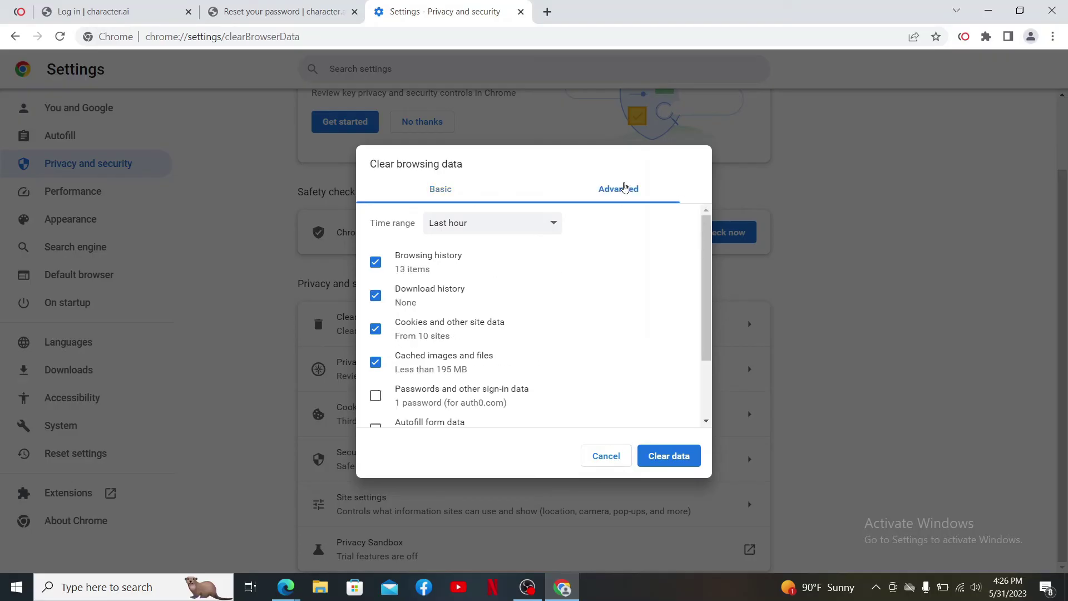
{"action": "left_click", "coordinate": [479, 198]}
{"action": "left_click", "coordinate": [501, 222]}
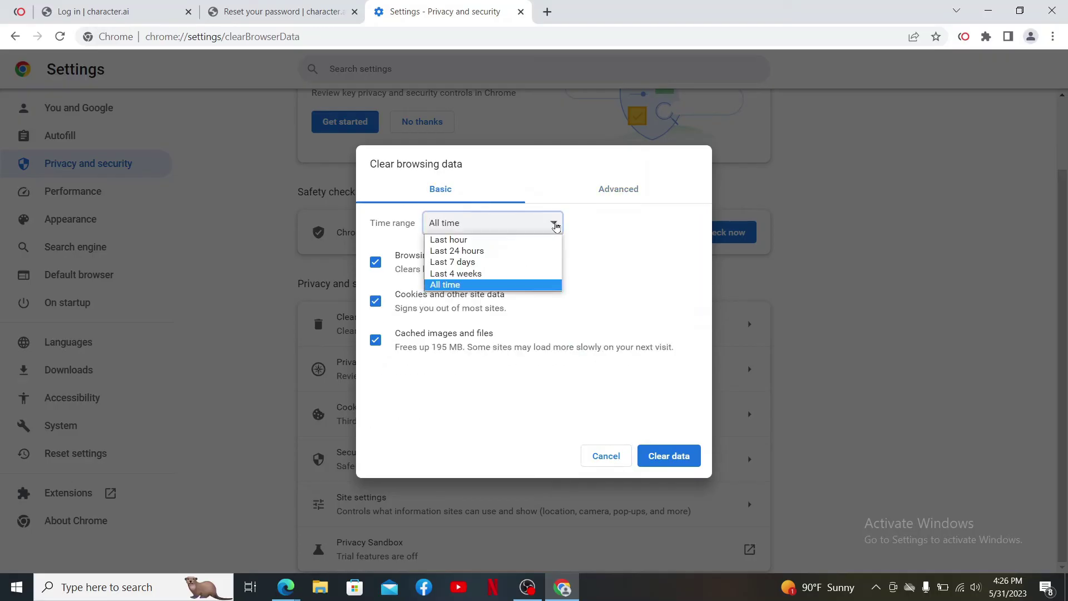
{"action": "left_click", "coordinate": [493, 287]}
- Tick browsing history, cookies and other site data, and cached images and files
{"action": "left_click", "coordinate": [637, 276]}
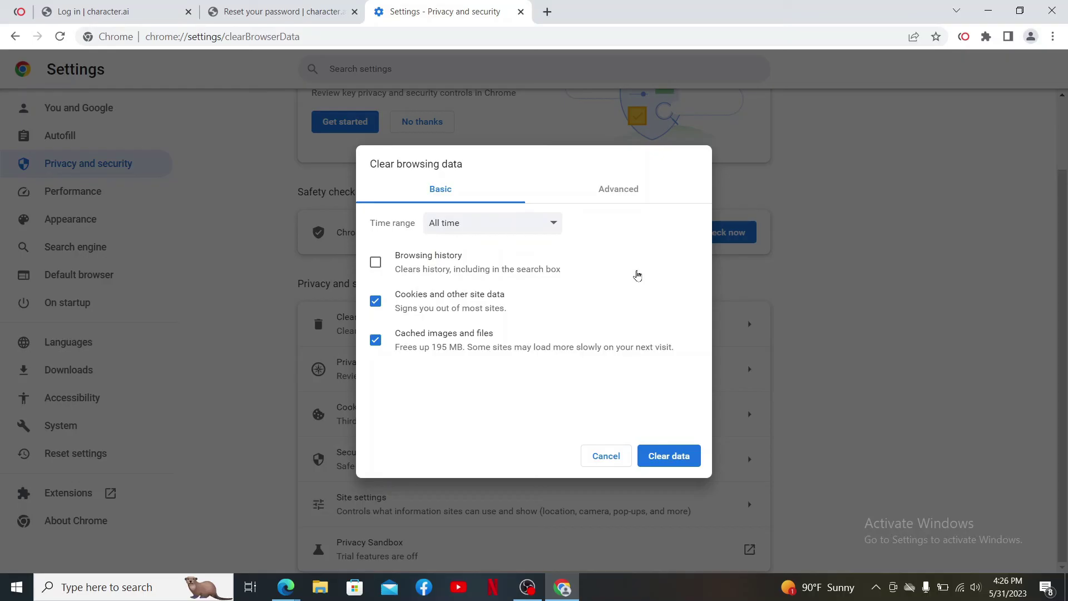
{"action": "left_click", "coordinate": [376, 265]}
{"action": "left_click", "coordinate": [376, 266]}
{"action": "left_click", "coordinate": [376, 266]}
{"action": "left_click", "coordinate": [375, 300]}
{"action": "left_click", "coordinate": [376, 341]}
{"action": "left_click", "coordinate": [376, 341]}
{"action": "left_click", "coordinate": [376, 301]}
- Clear the data, return to the login tab and submit the autofilled email and password
{"action": "left_click", "coordinate": [676, 462]}
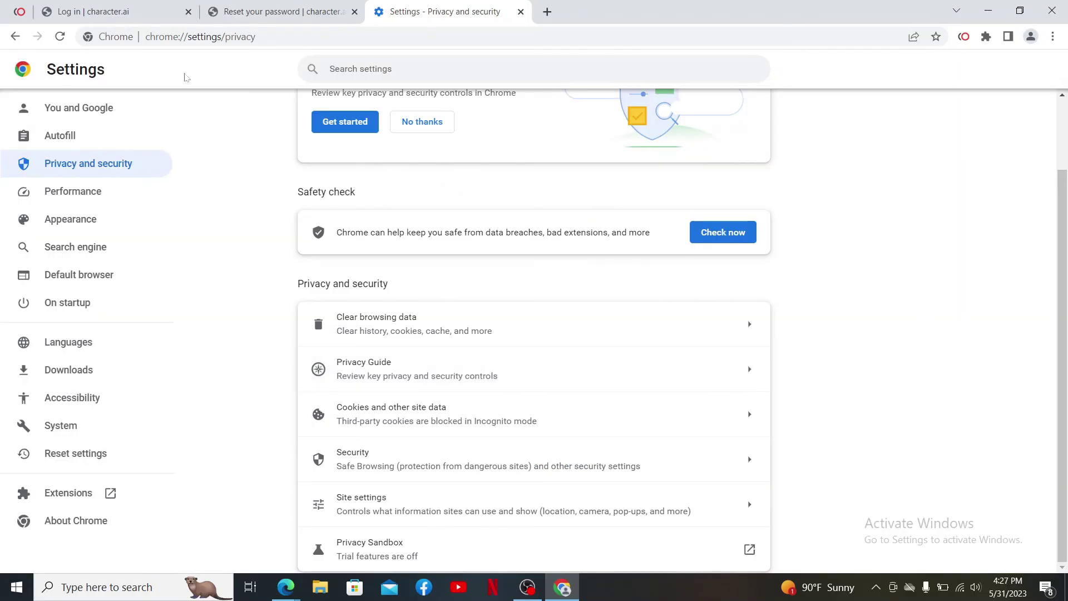
{"action": "left_click", "coordinate": [128, 15]}
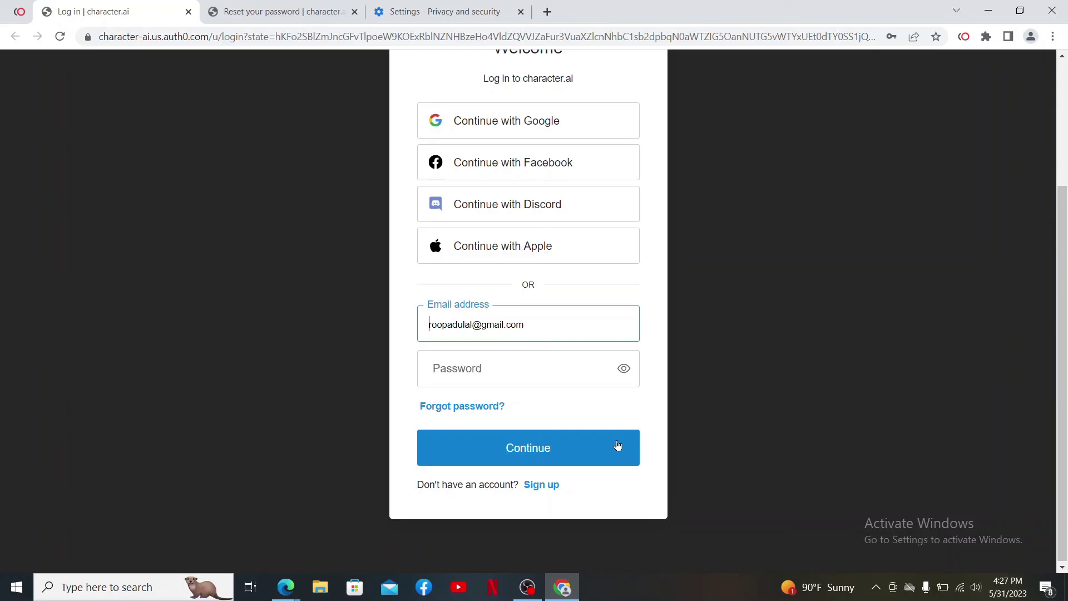
{"action": "left_click", "coordinate": [465, 453]}
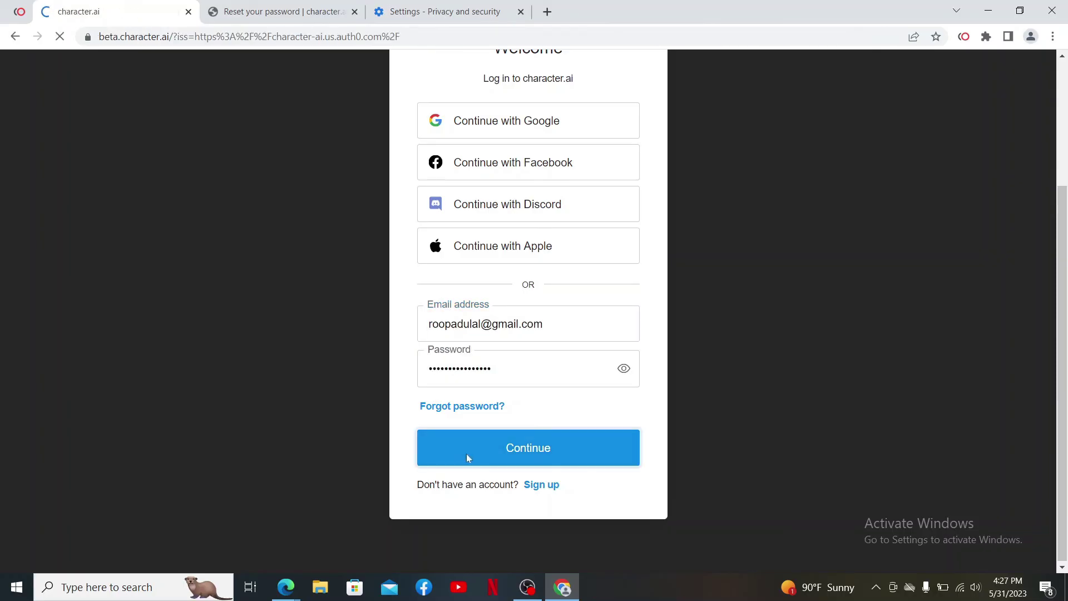